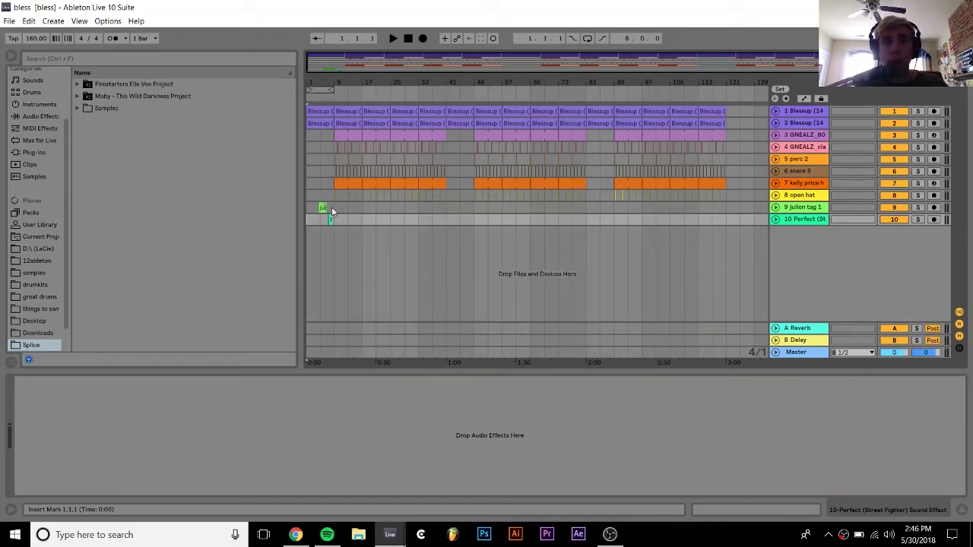
# Play the arrangement from bar 9 on the julien tag 1 track, then stop playback
pyautogui.click(331, 209)
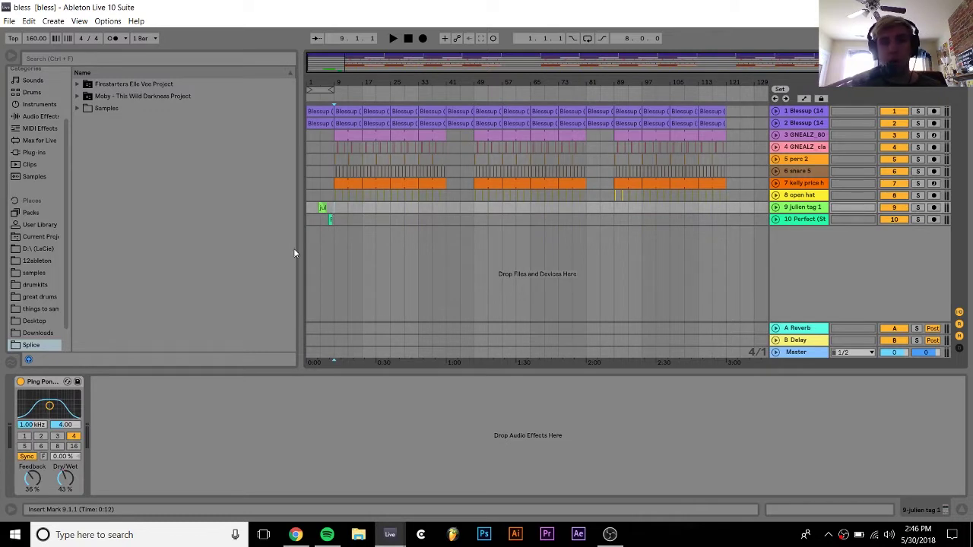
pyautogui.press('space')
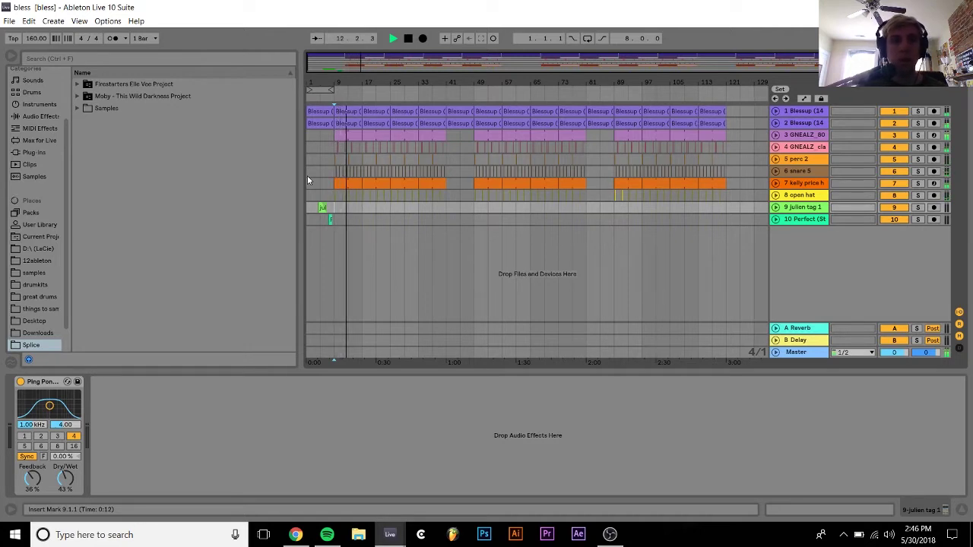
pyautogui.press('space')
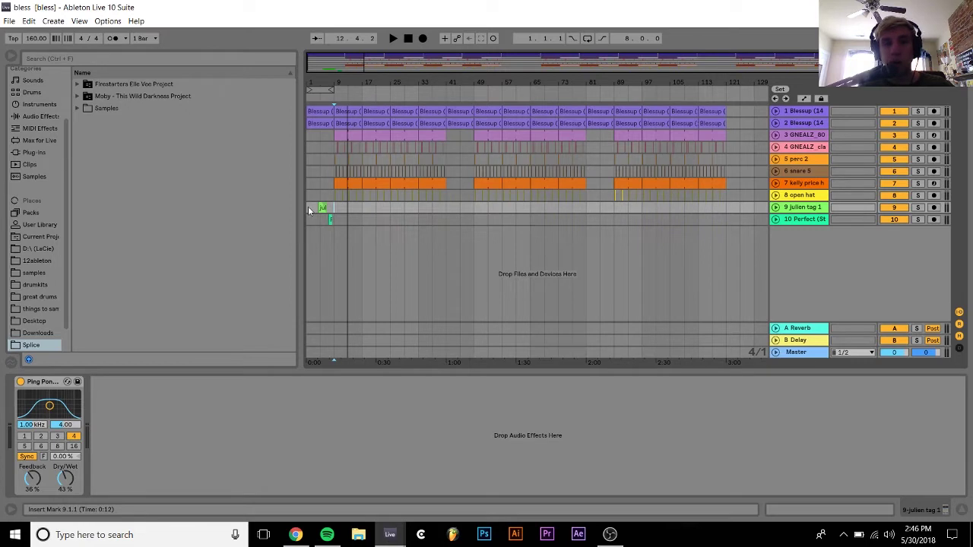
# Select the julien tag 1 track from bar 1 through bar 125
pyautogui.click(308, 206)
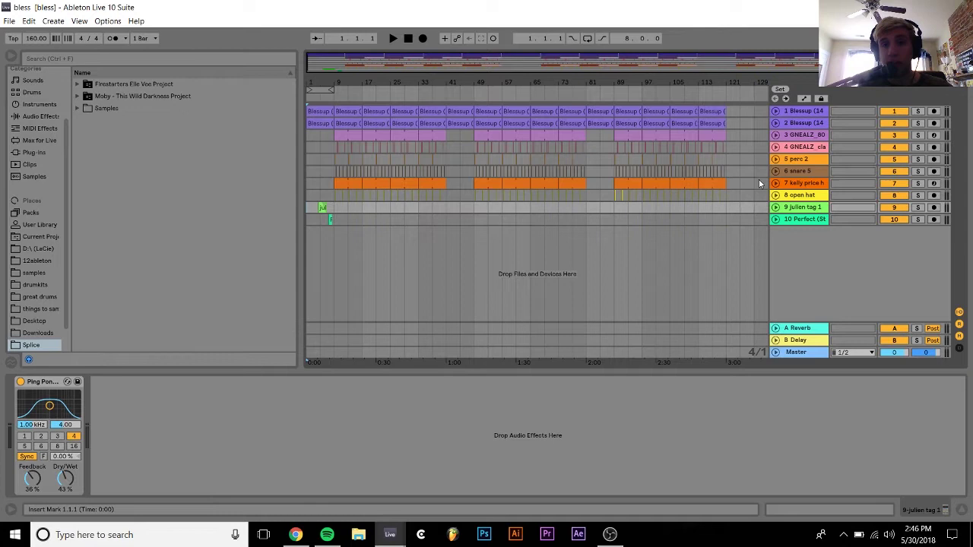
pyautogui.keyDown('shift'); pyautogui.click(738, 208); pyautogui.keyUp('shift')
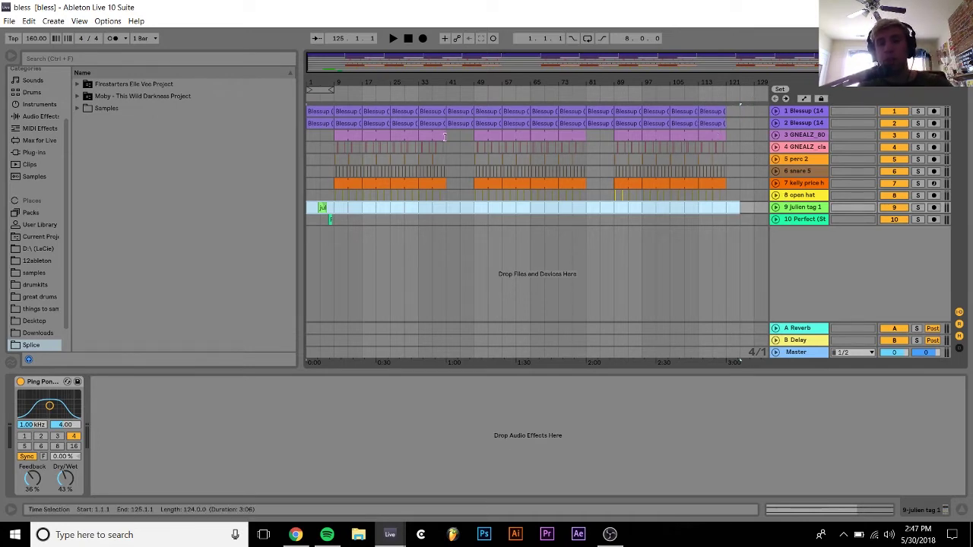
# Open the Export Audio/Video dialog, reposition it, and close it without exporting
pyautogui.click(10, 21)
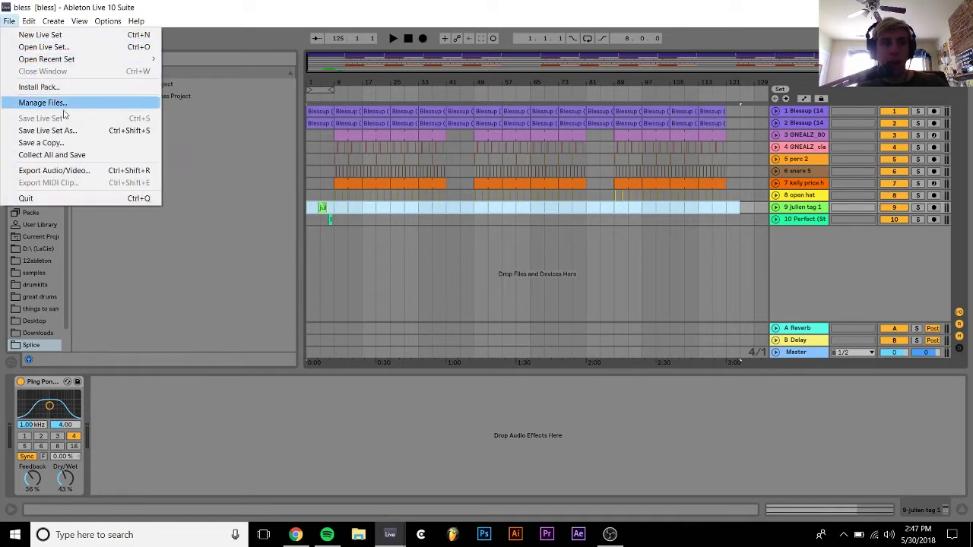
pyautogui.click(82, 172)
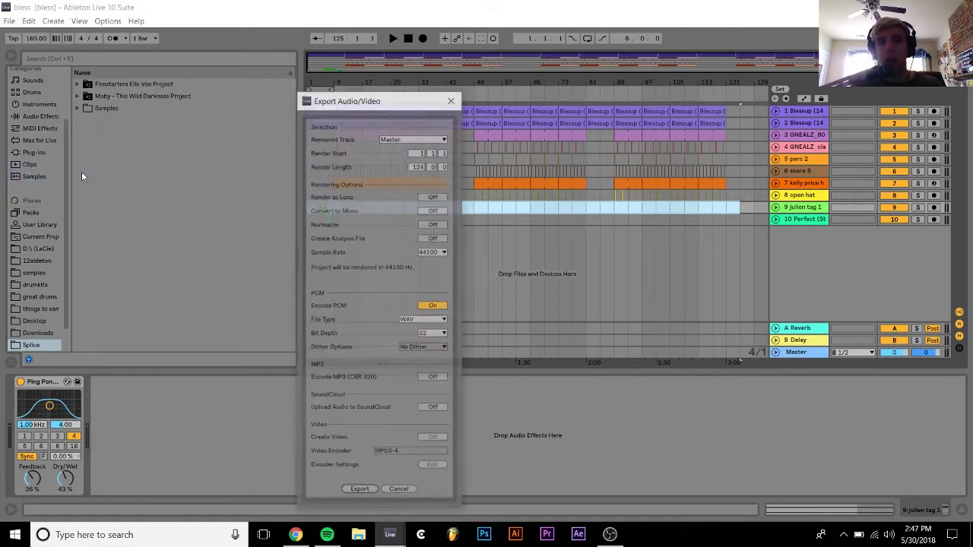
pyautogui.moveTo(378, 99); pyautogui.dragTo(408, 142)
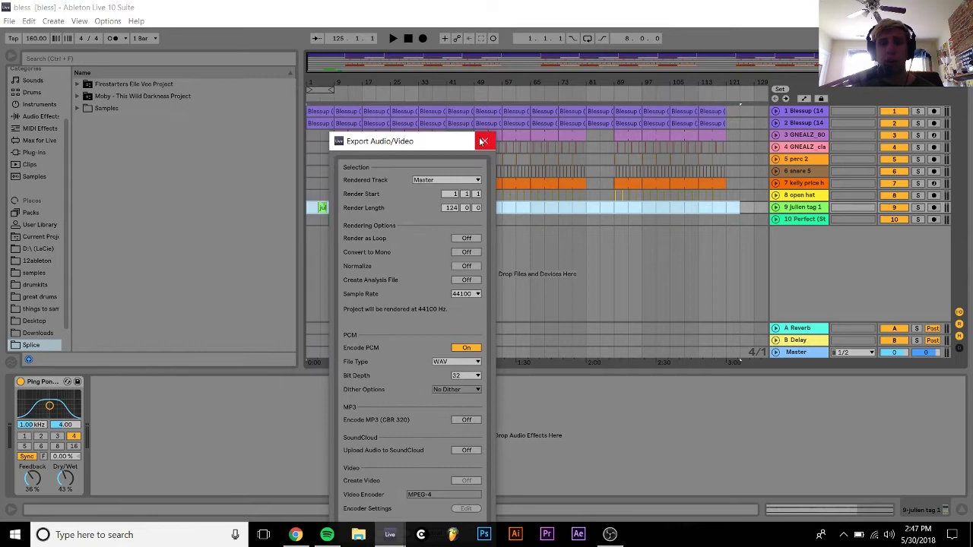
pyautogui.click(480, 141)
# Zoom in and play the song's ending from near bar 117, then stop
pyautogui.click(715, 209)
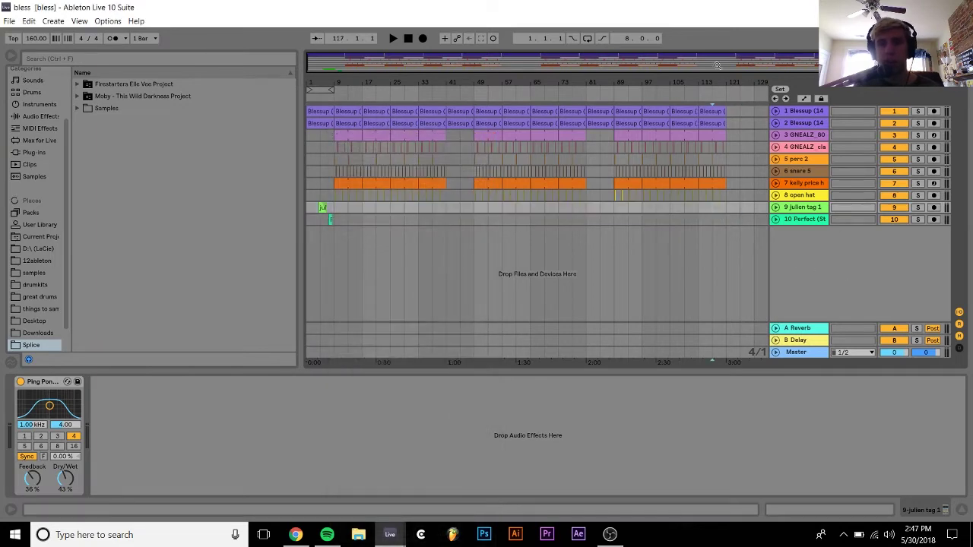
pyautogui.press('+')
pyautogui.press('space')
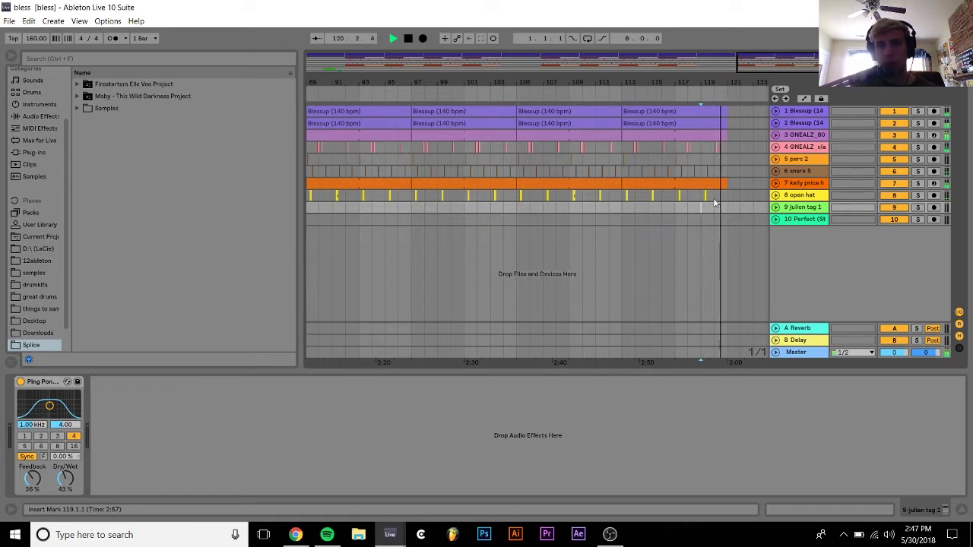
pyautogui.moveTo(732, 88); pyautogui.dragTo(728, 84)
pyautogui.press('space')
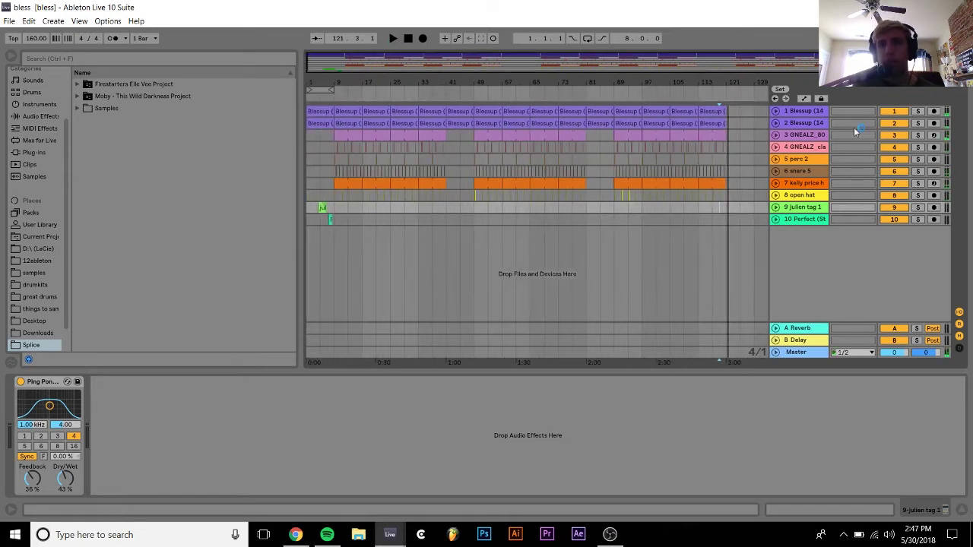
# Time-select tracks 9 and 10 from bar 121 back to the song's start
pyautogui.click(740, 211)
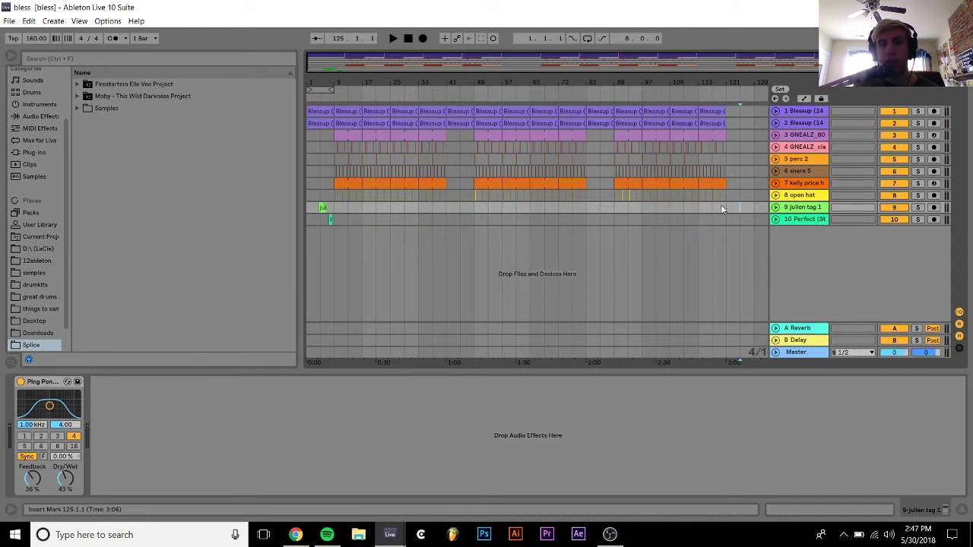
pyautogui.click(308, 209)
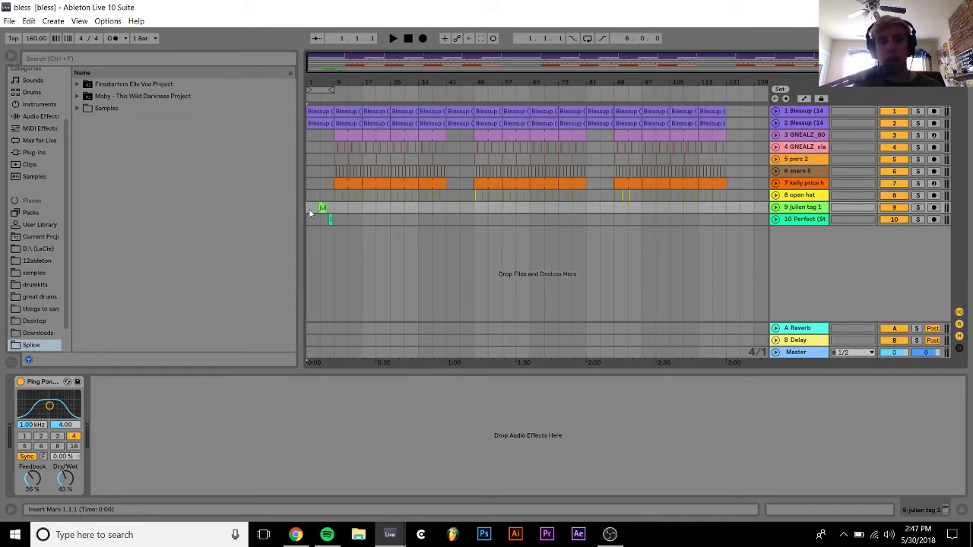
pyautogui.click(713, 193)
pyautogui.click(725, 211)
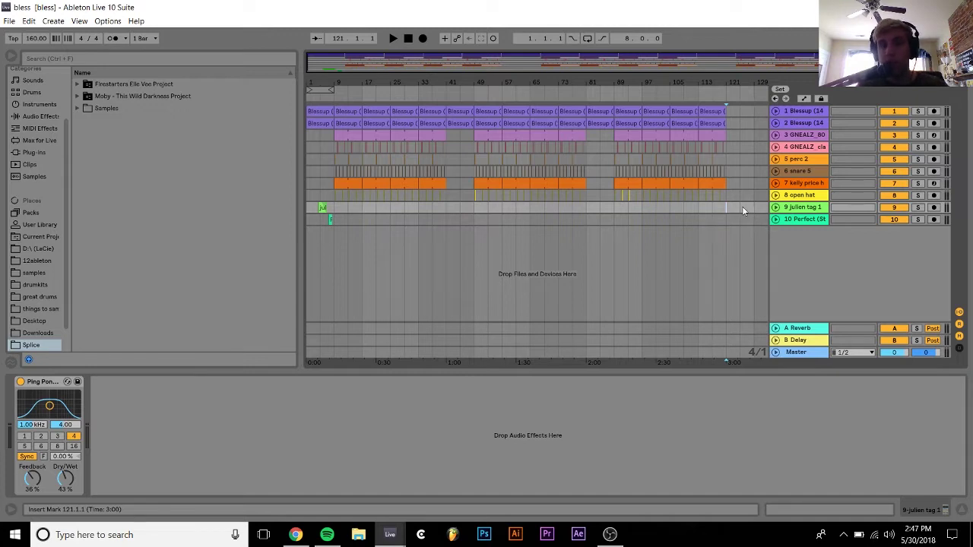
pyautogui.moveTo(742, 209); pyautogui.dragTo(6, 30)
# Open the Export Audio/Video dialog and move it up and to the right
pyautogui.click(9, 21)
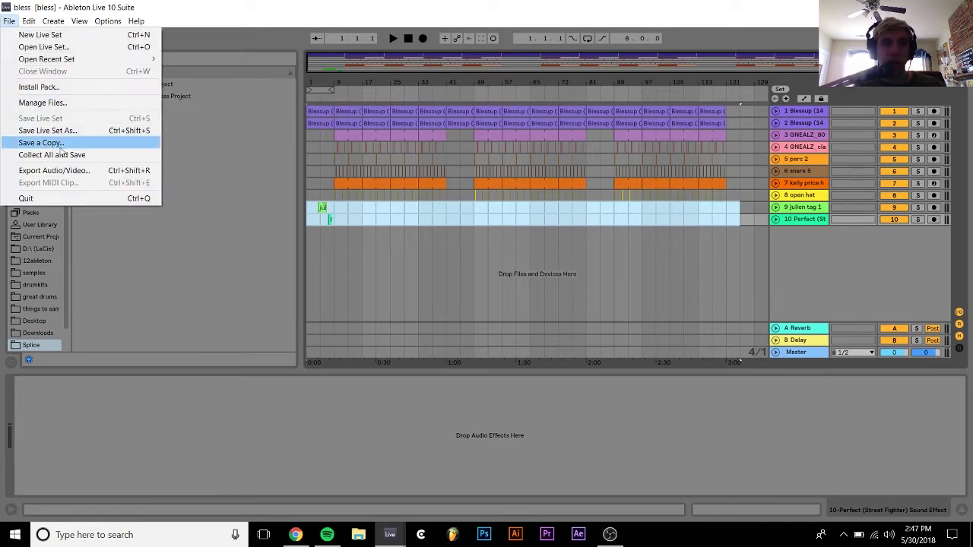
pyautogui.click(60, 171)
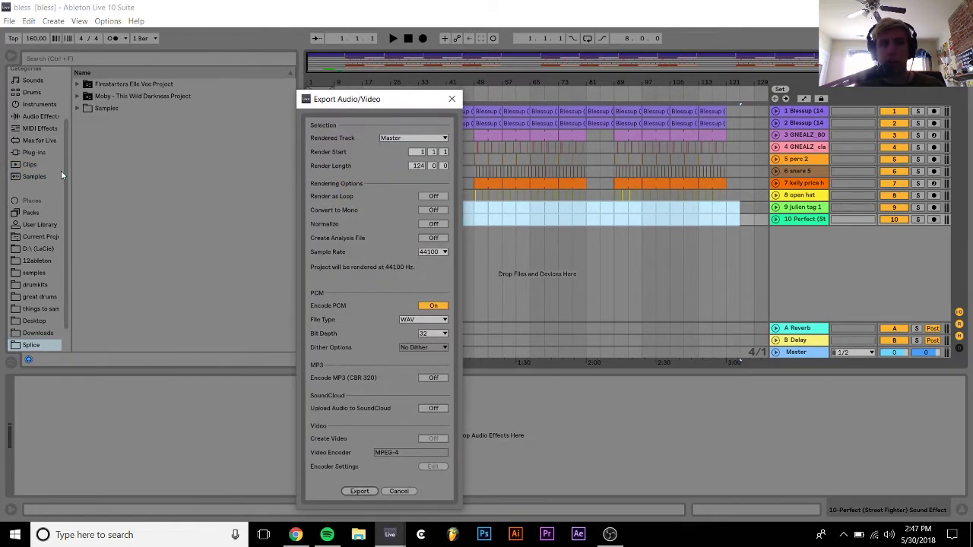
pyautogui.moveTo(348, 97); pyautogui.dragTo(442, 46)
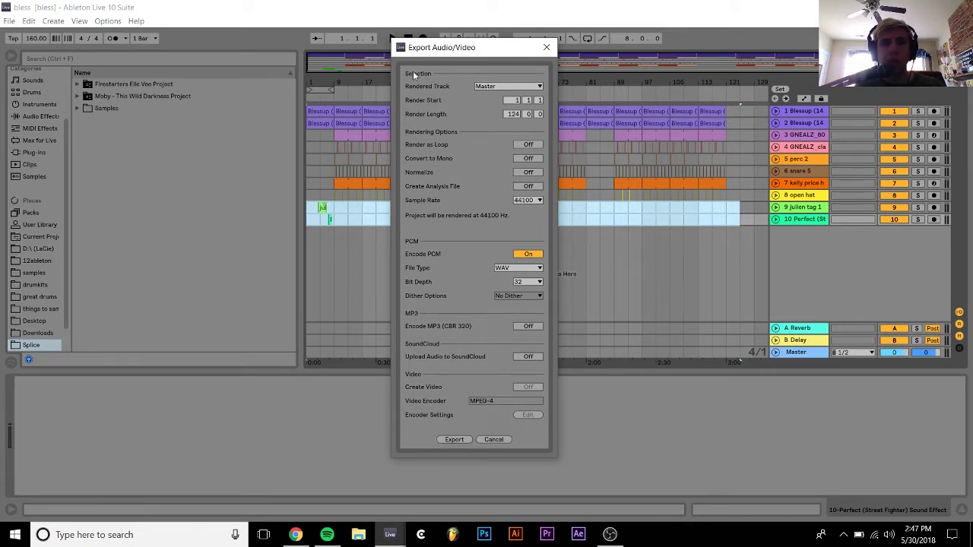
# Keep Master as the rendered track, nudge the dialog lower, and reopen the track list
pyautogui.click(502, 87)
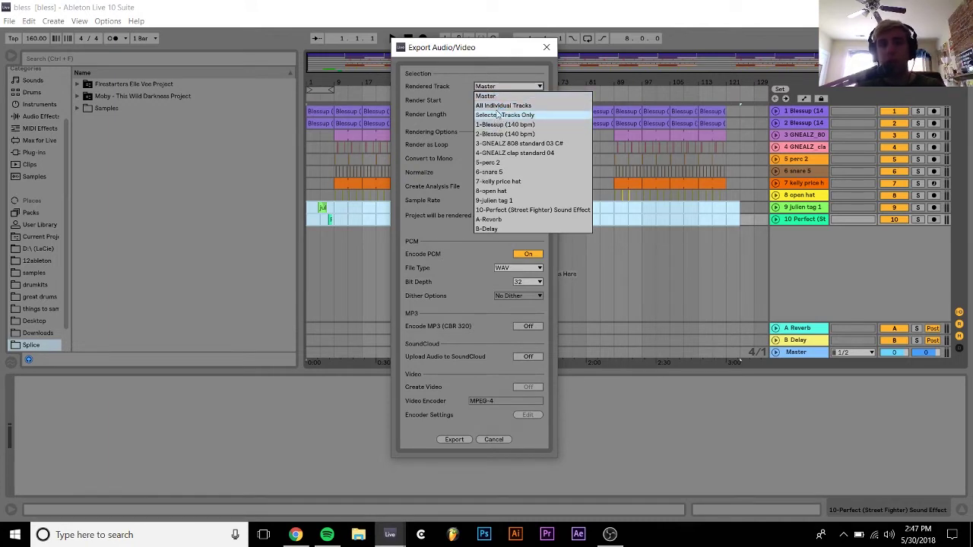
pyautogui.click(498, 95)
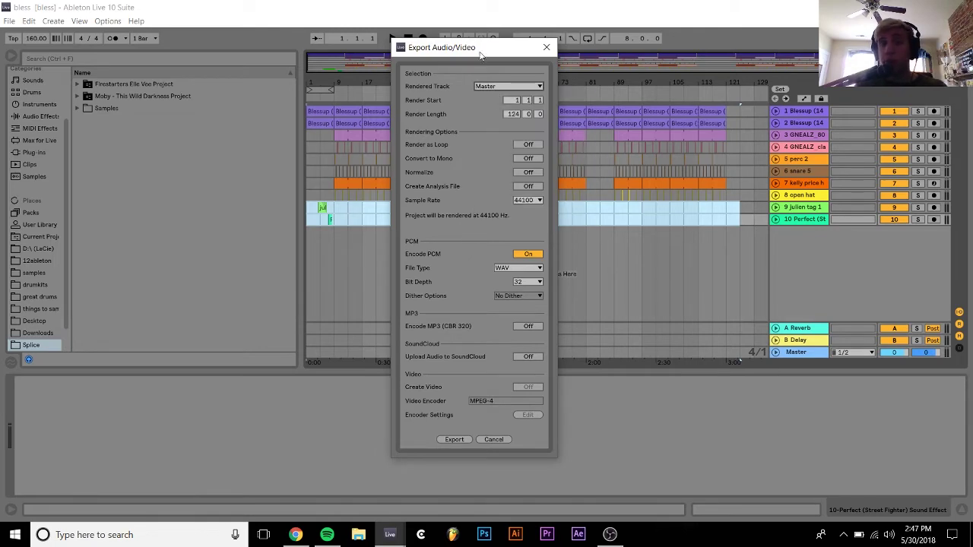
pyautogui.moveTo(480, 55); pyautogui.dragTo(489, 82)
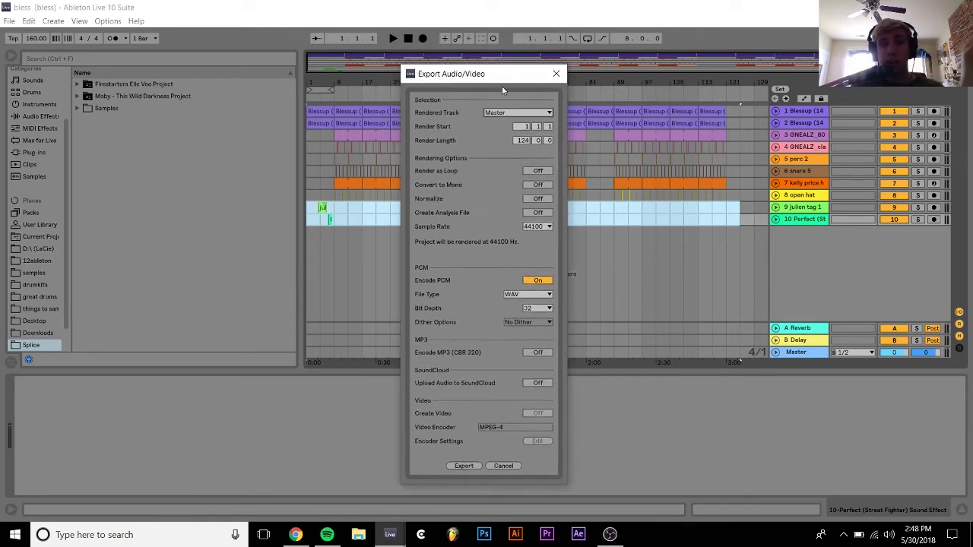
pyautogui.click(505, 113)
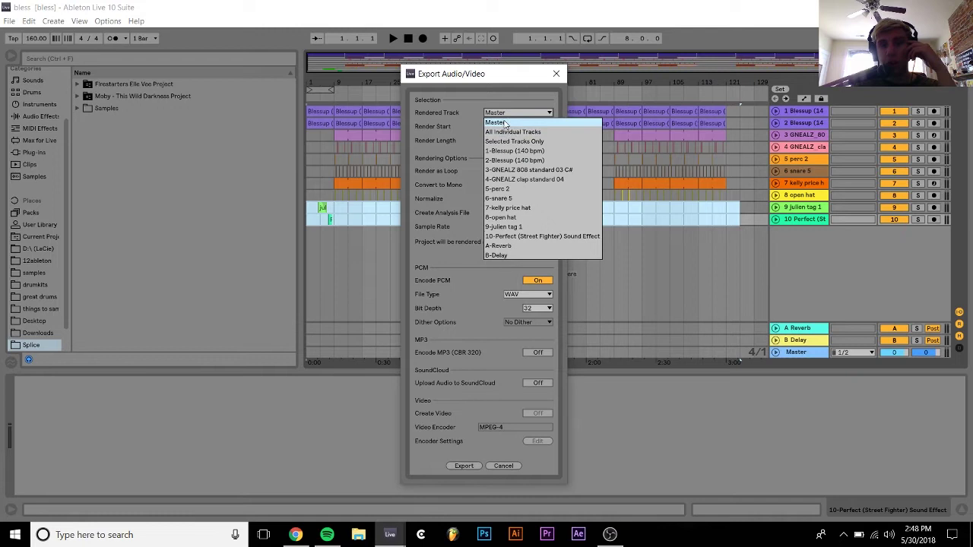
# Choose Master in the Rendered Track list
pyautogui.click(505, 123)
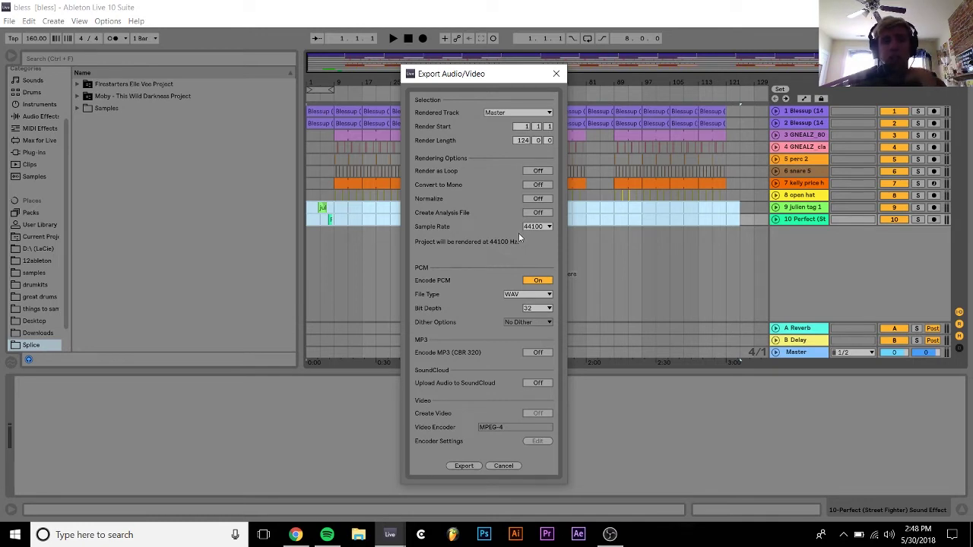
pyautogui.click(531, 228)
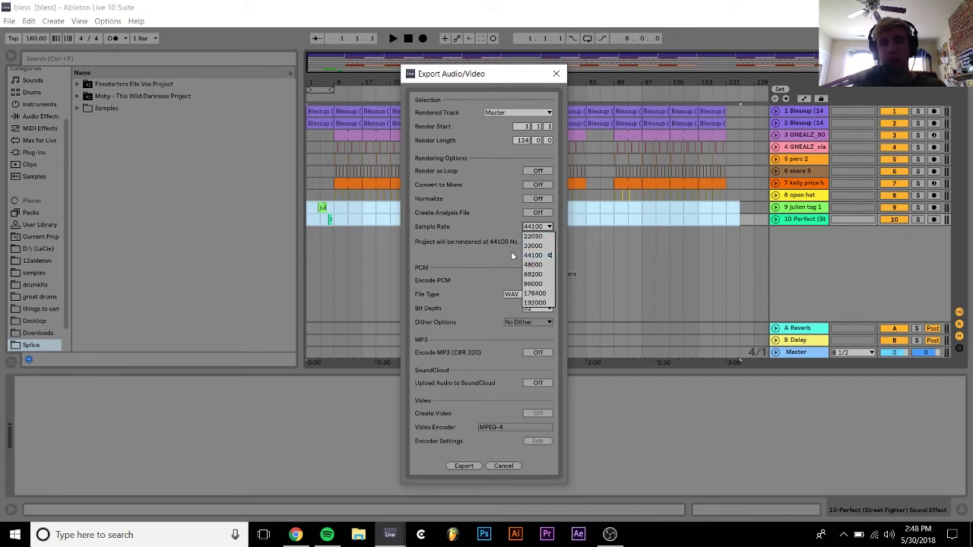
pyautogui.click(531, 256)
pyautogui.click(538, 228)
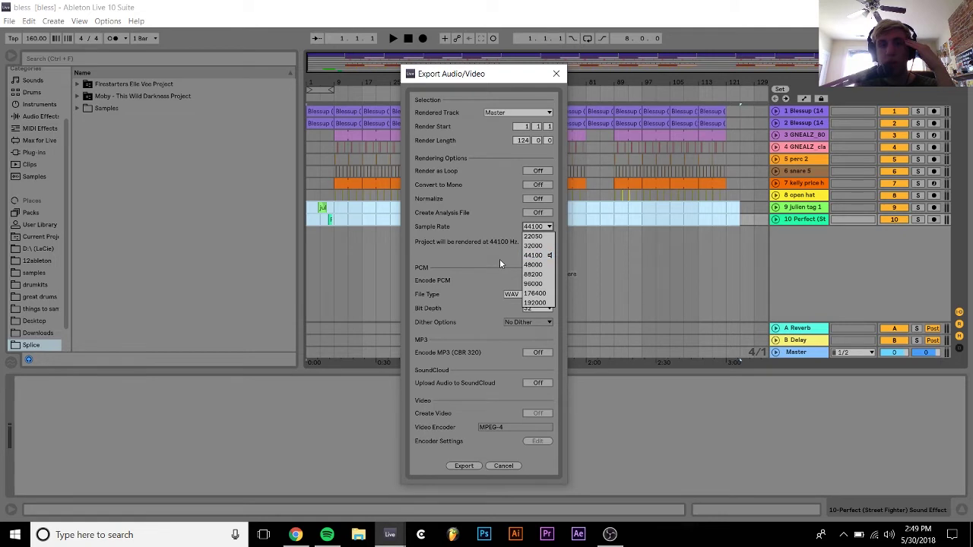
pyautogui.click(499, 258)
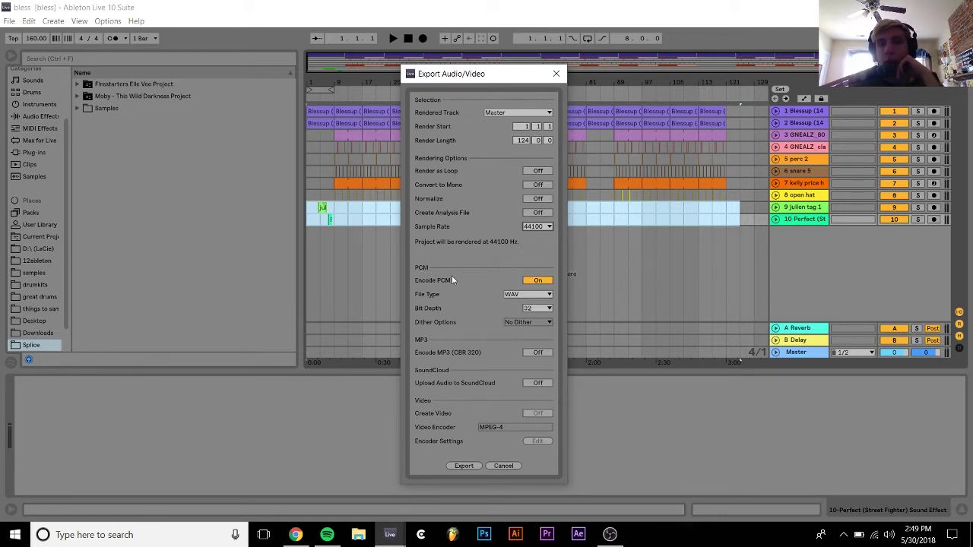
# Confirm WAV as the file type and show the Bit Depth choices
pyautogui.click(527, 296)
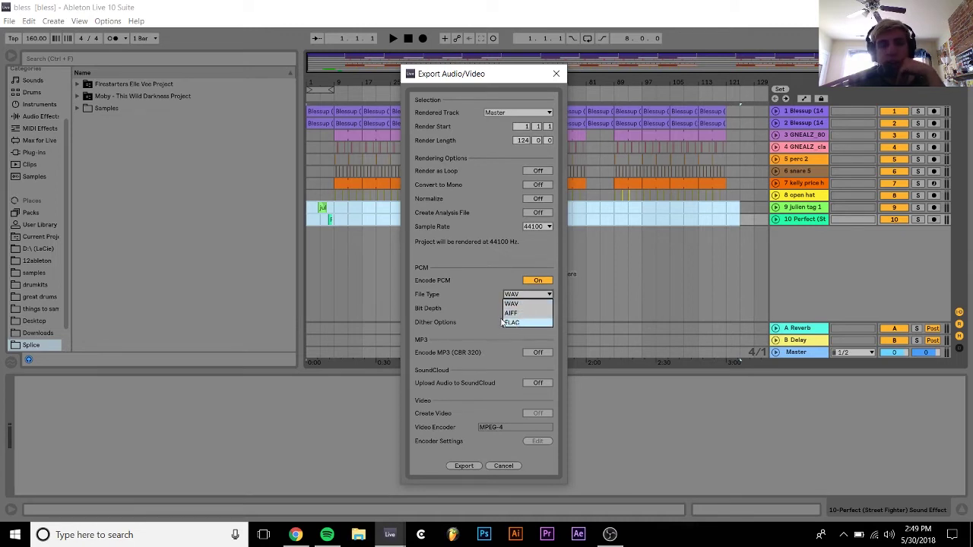
pyautogui.click(474, 310)
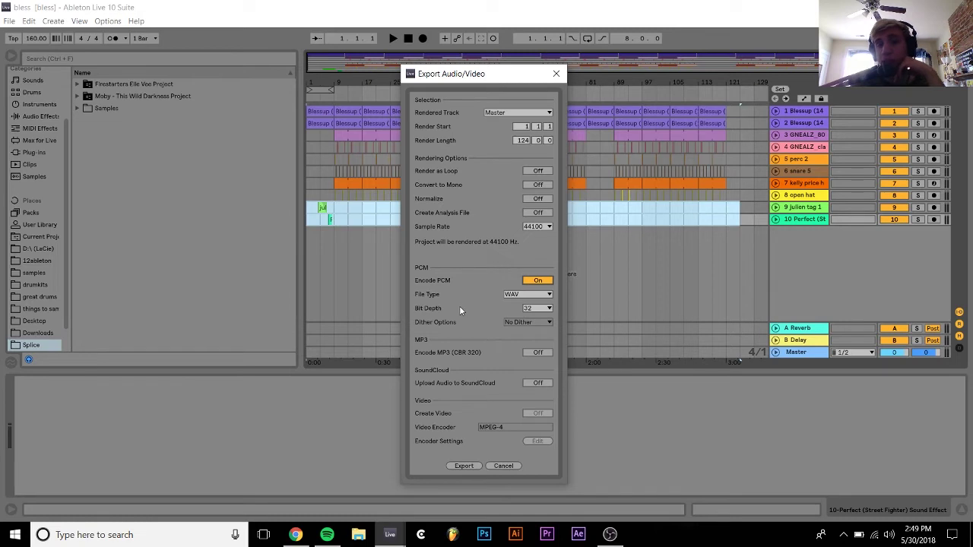
pyautogui.click(543, 310)
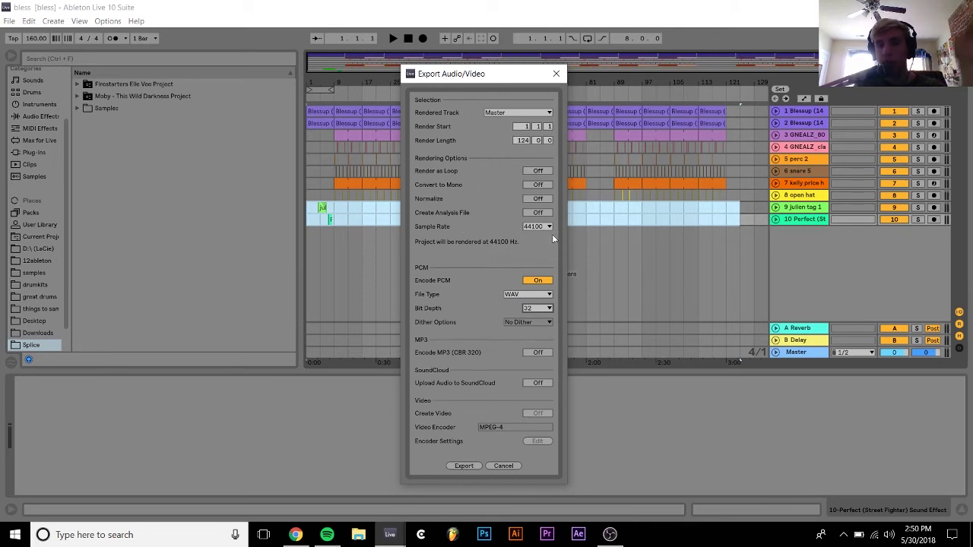
pyautogui.click(536, 310)
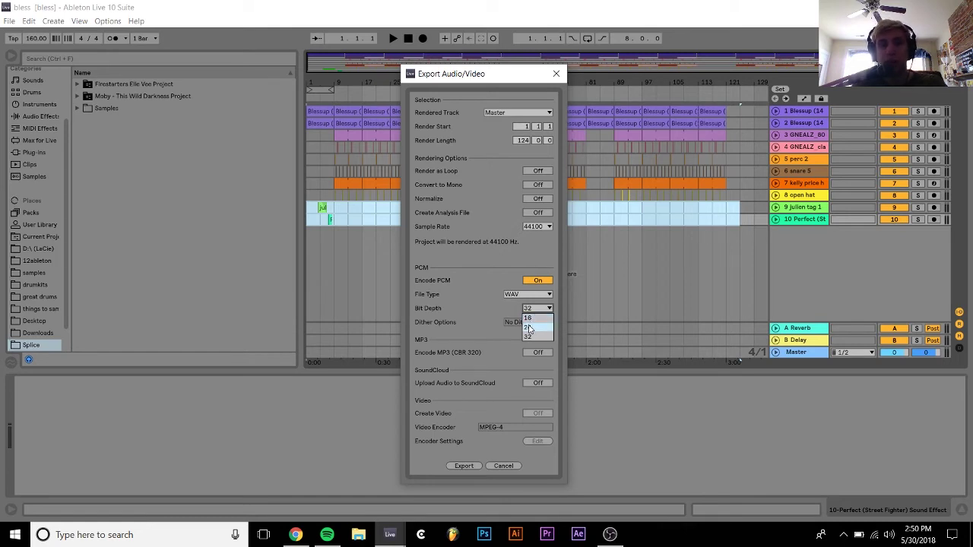
# Try 24-bit and 16-bit in the Bit Depth list
pyautogui.click(488, 314)
pyautogui.click(526, 309)
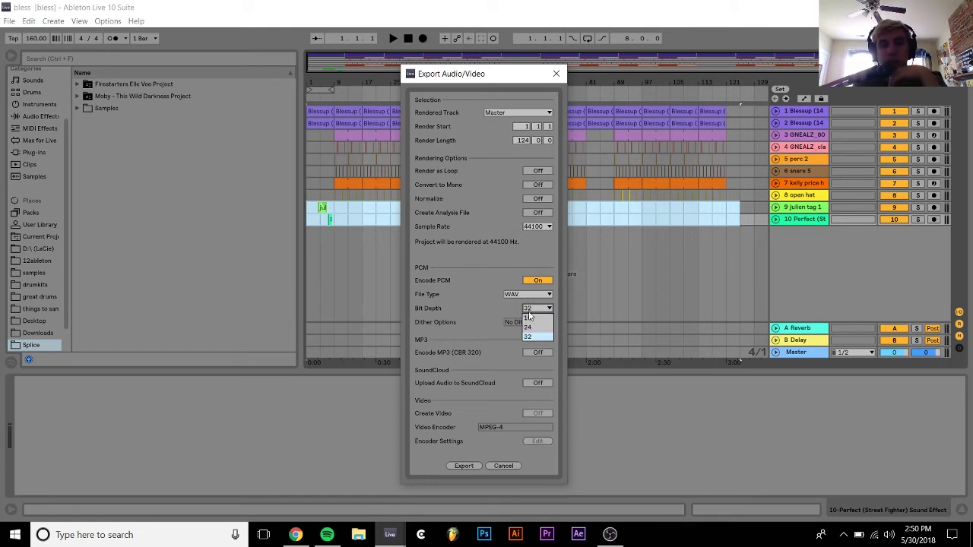
pyautogui.click(529, 327)
pyautogui.click(532, 307)
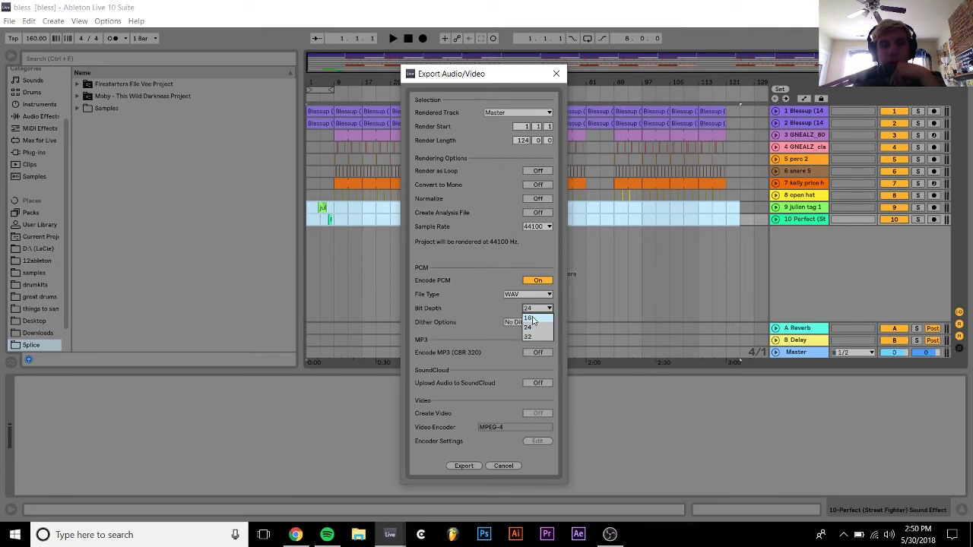
pyautogui.click(529, 317)
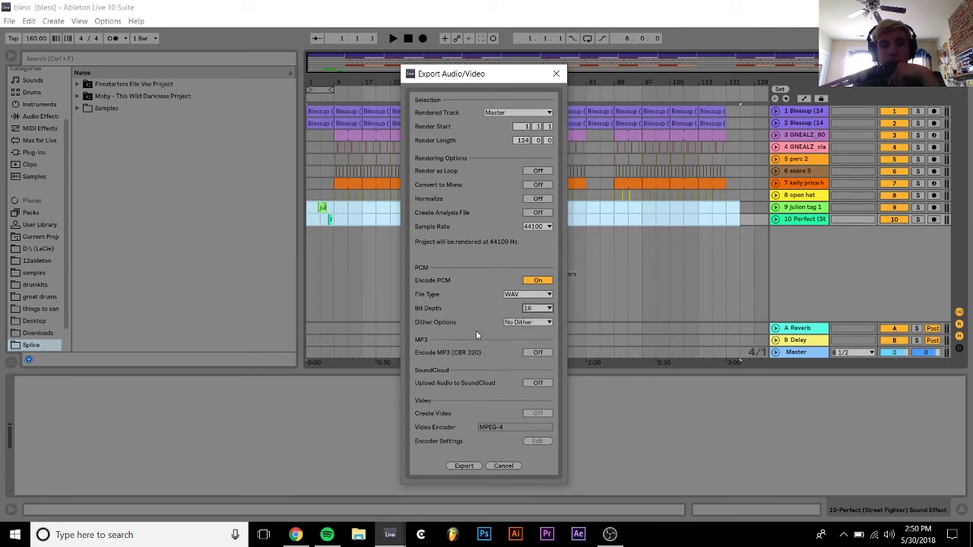
pyautogui.click(535, 310)
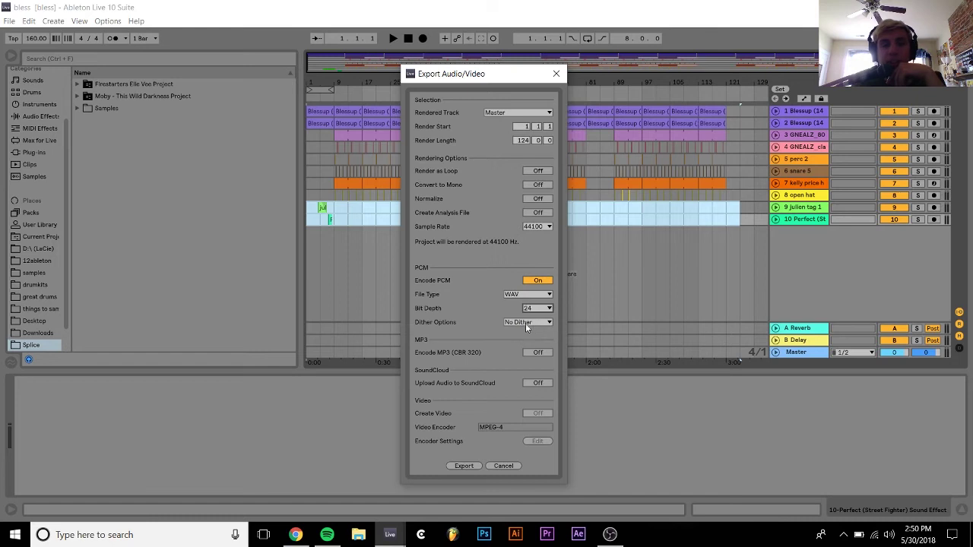
# Keep No Dither and set the bit depth back to 32
pyautogui.click(516, 324)
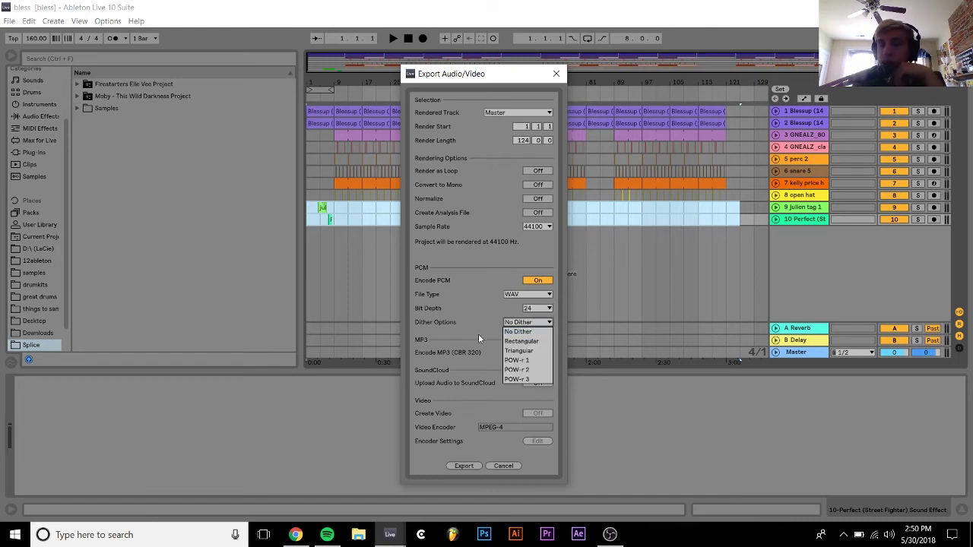
pyautogui.click(518, 332)
pyautogui.click(540, 310)
pyautogui.click(536, 337)
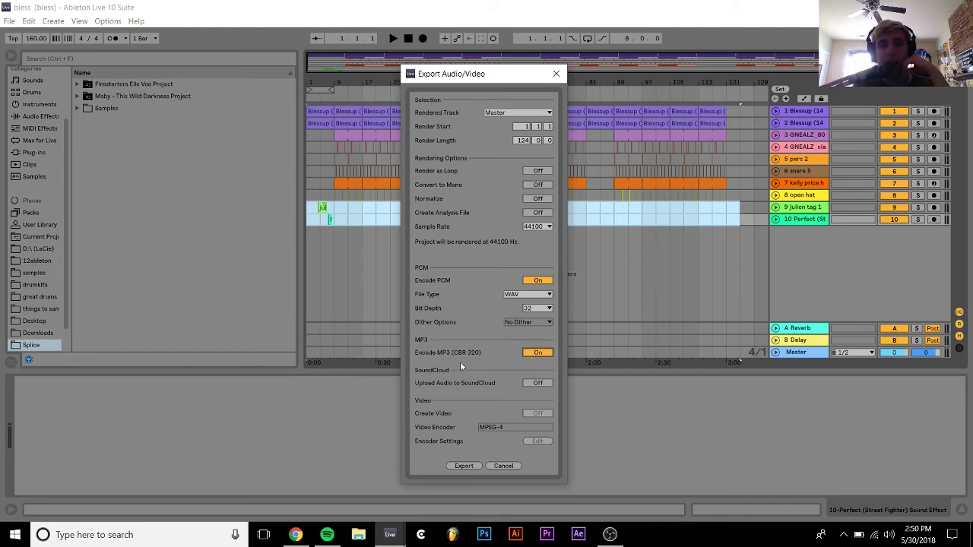
# Switch the Encode MP3 (CBR 320) toggle off
pyautogui.click(539, 352)
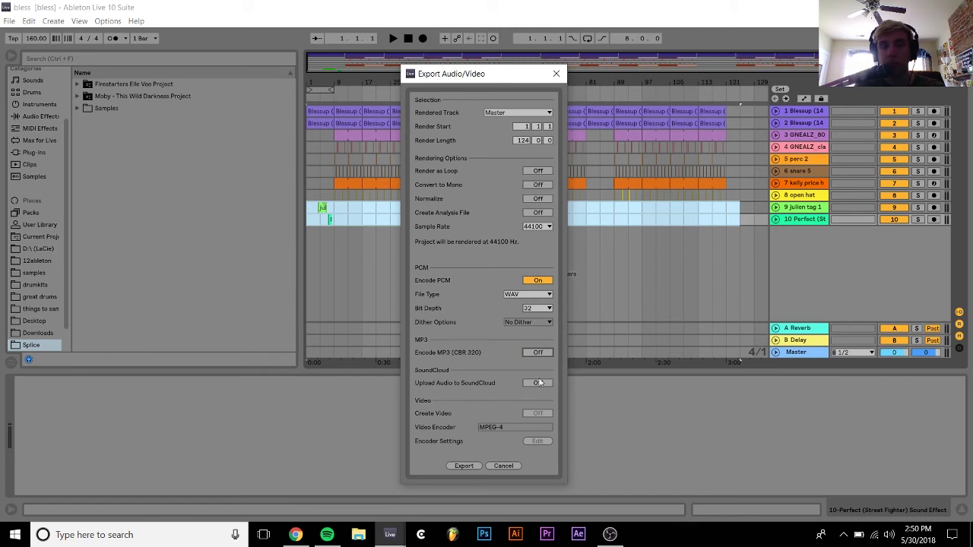